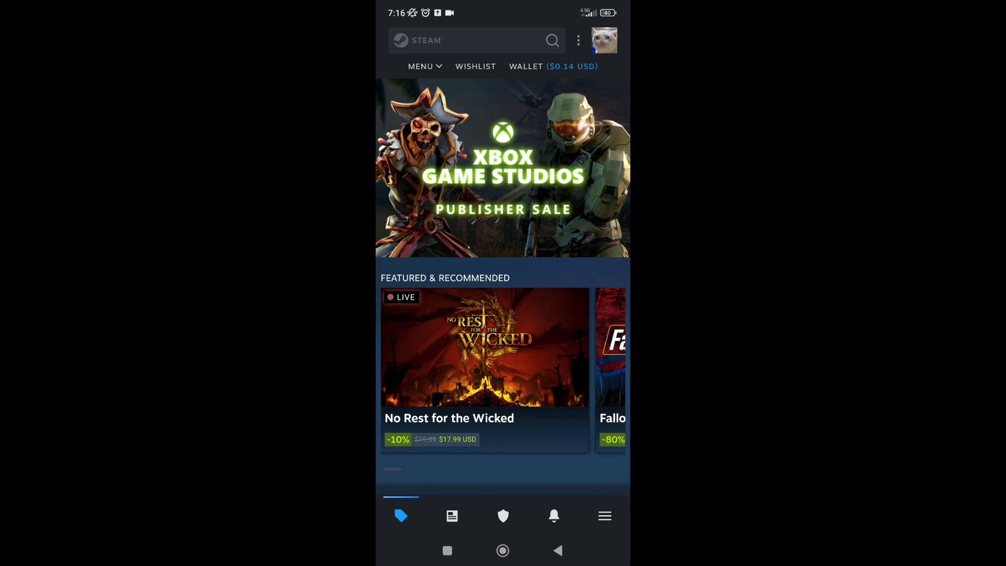
Reach the Steam Guard page from the store home via the app menu
{"action": "left_click", "coordinate": [604, 516]}
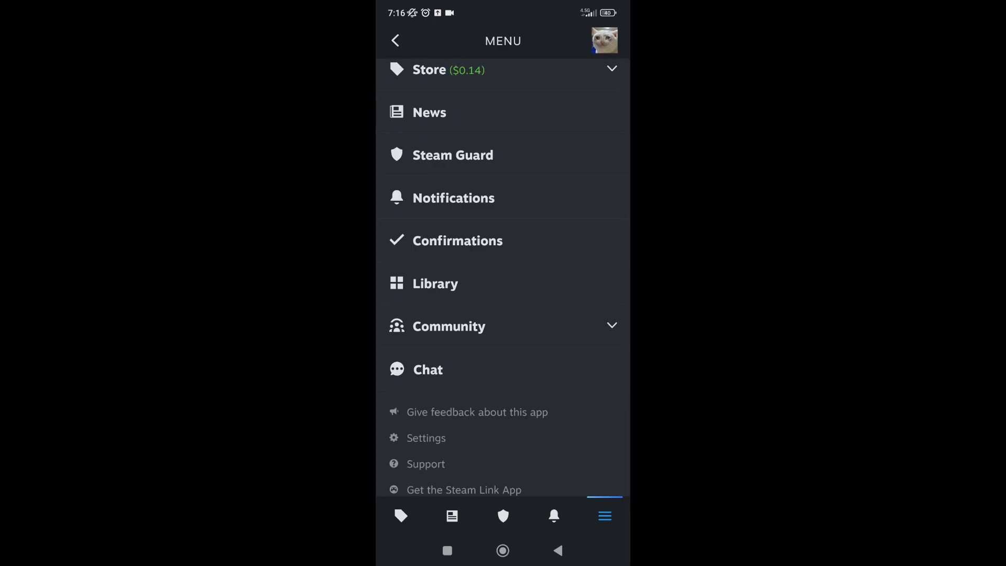
{"action": "left_click", "coordinate": [448, 153]}
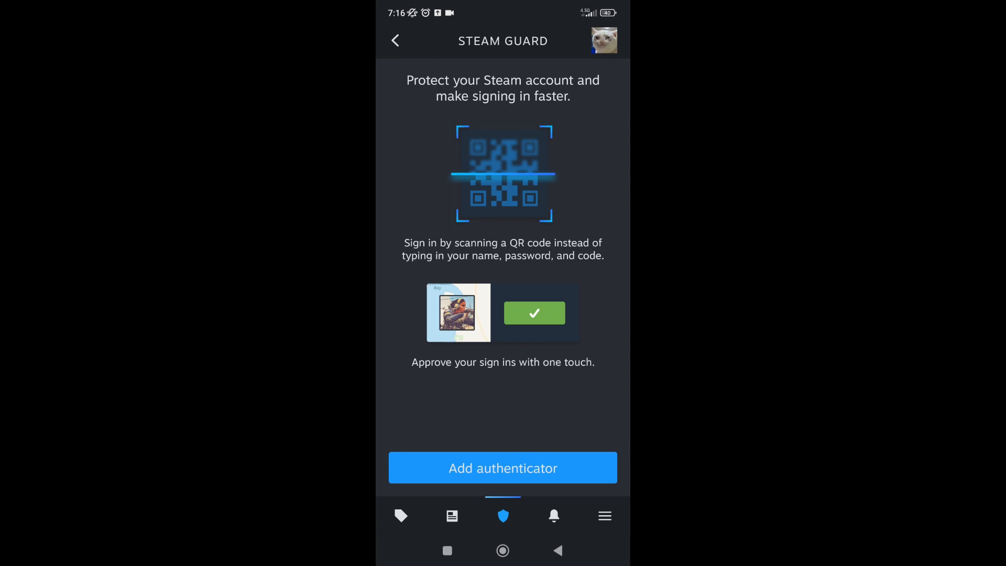
Begin adding the mobile authenticator and read the texted code from the Steam SMS notification
{"action": "left_click", "coordinate": [503, 467]}
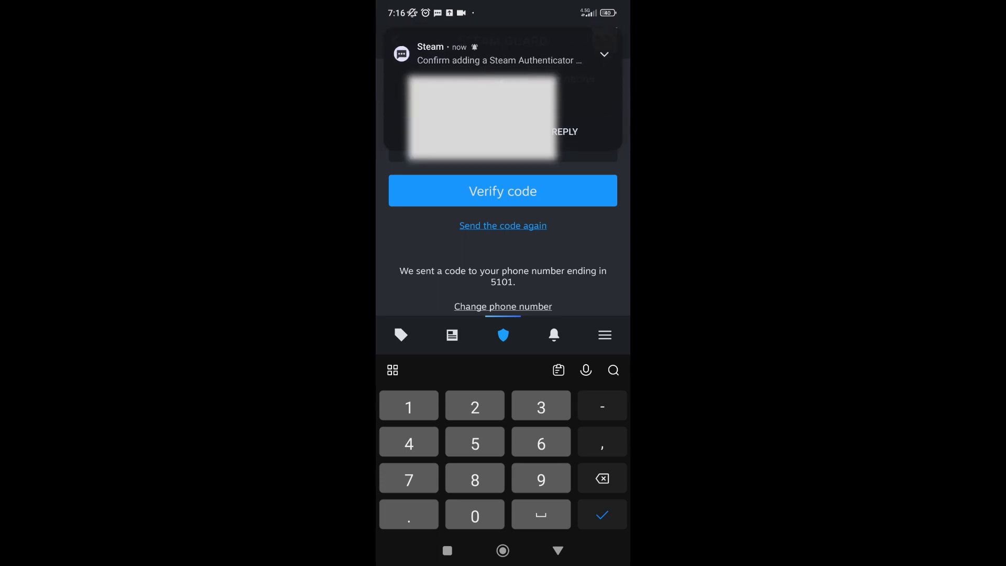
{"action": "left_click", "coordinate": [604, 54]}
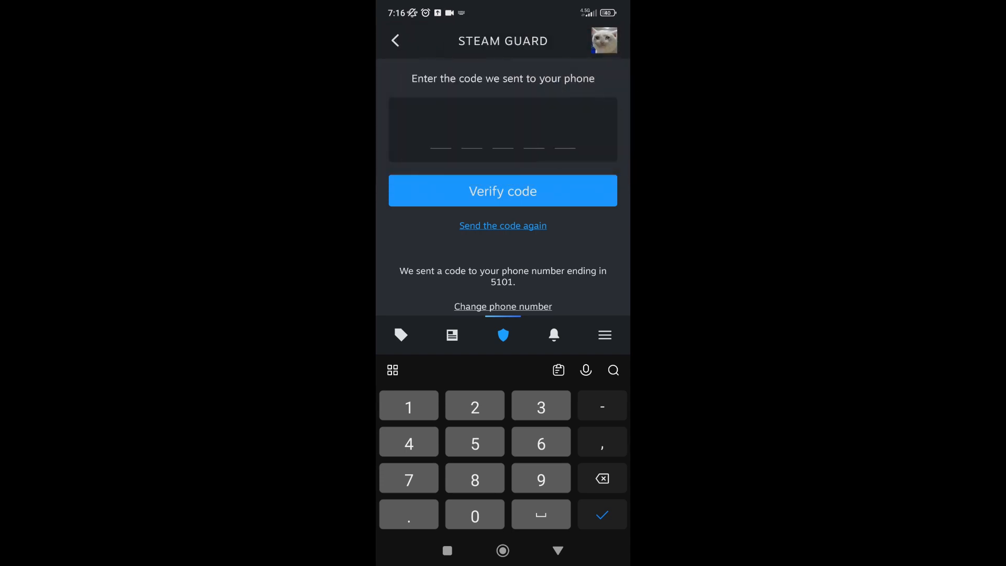
Verify the texted confirmation code so the account recovery code is shown
{"action": "left_click", "coordinate": [445, 189]}
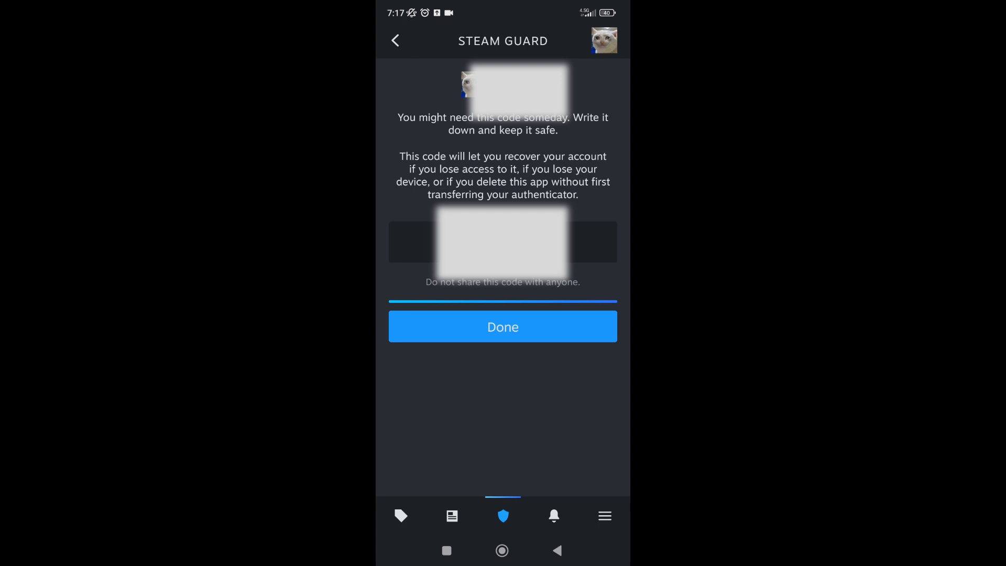
Finish with Done after noting the recovery code, leaving the authenticator active
{"action": "left_click", "coordinate": [582, 325]}
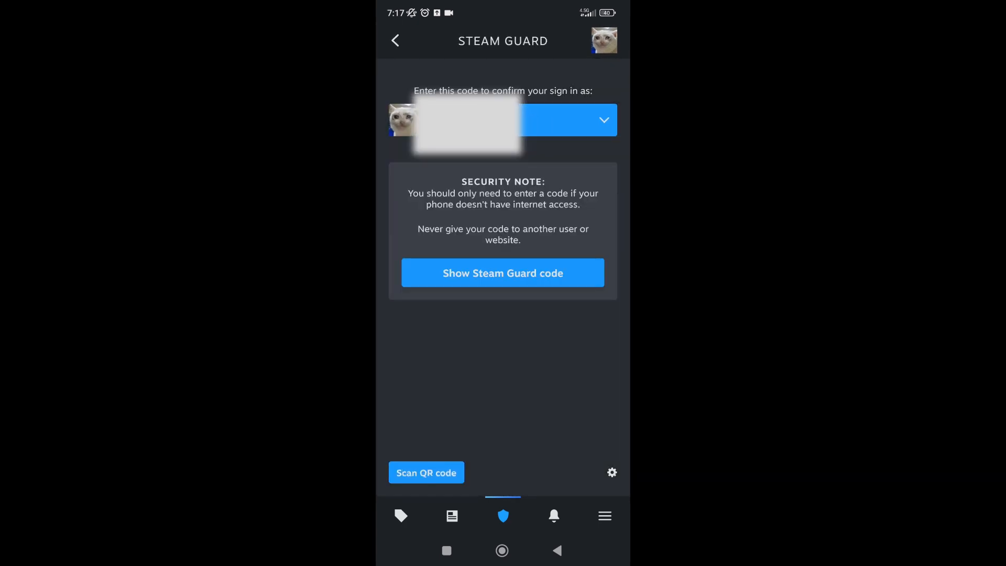